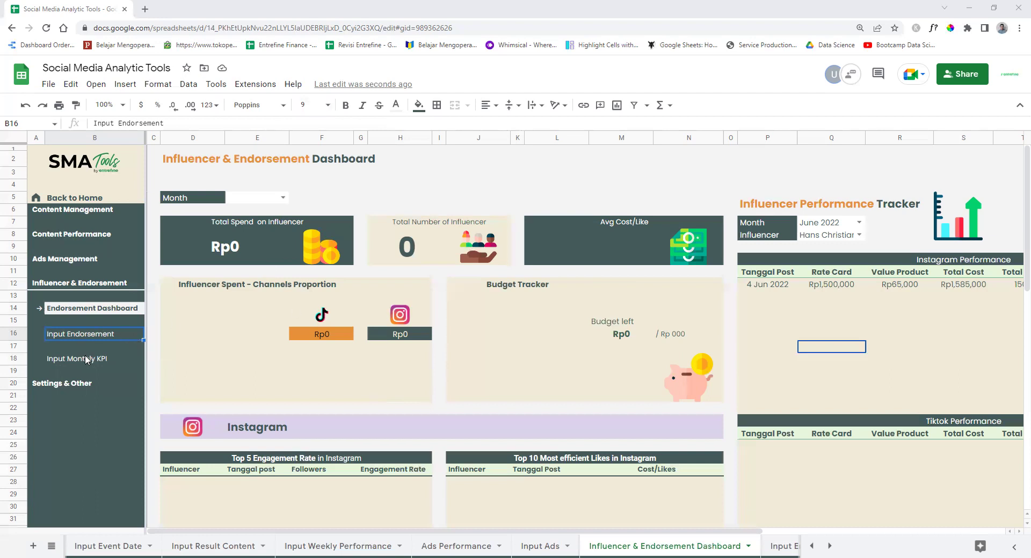
Open the Input Monthly KPI sheet and select the Influencer Budget cells L6:L14.
mouse_move(92, 362)
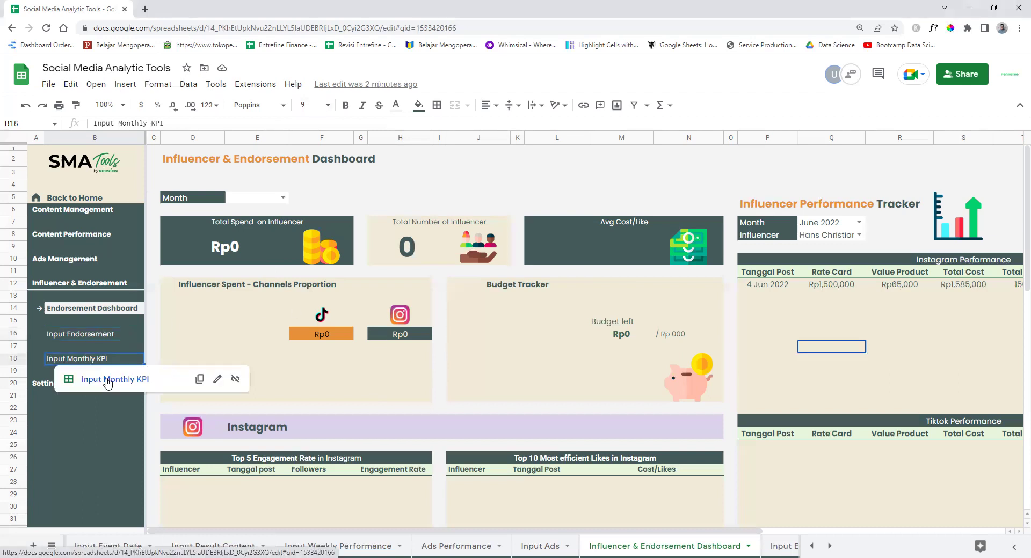
left_click(106, 378)
left_click_drag(784, 212, 805, 315)
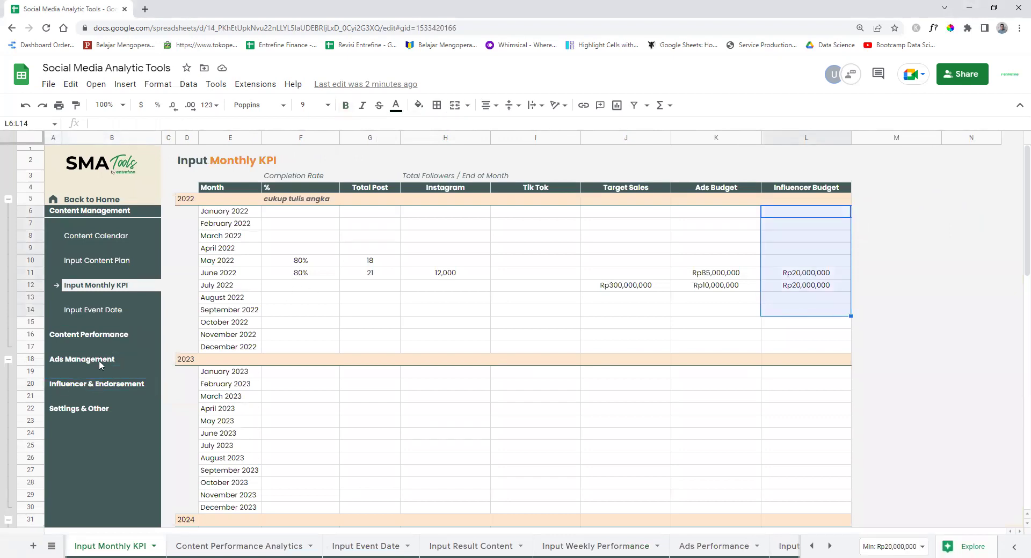
Return to the Influencer & Endorsement section and open the Input Endorsement sheet.
left_click(107, 385)
left_click(114, 404)
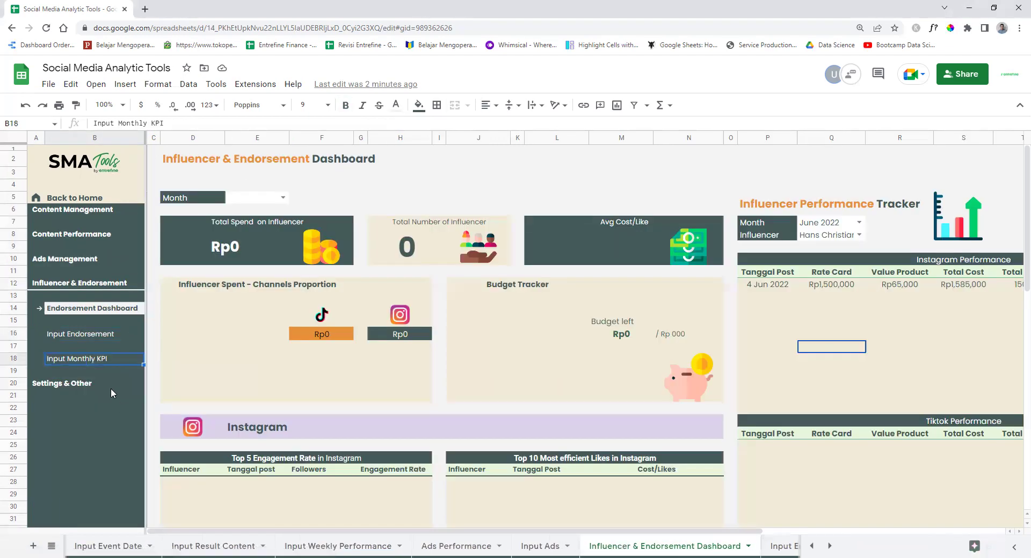
left_click(96, 343)
left_click(114, 357)
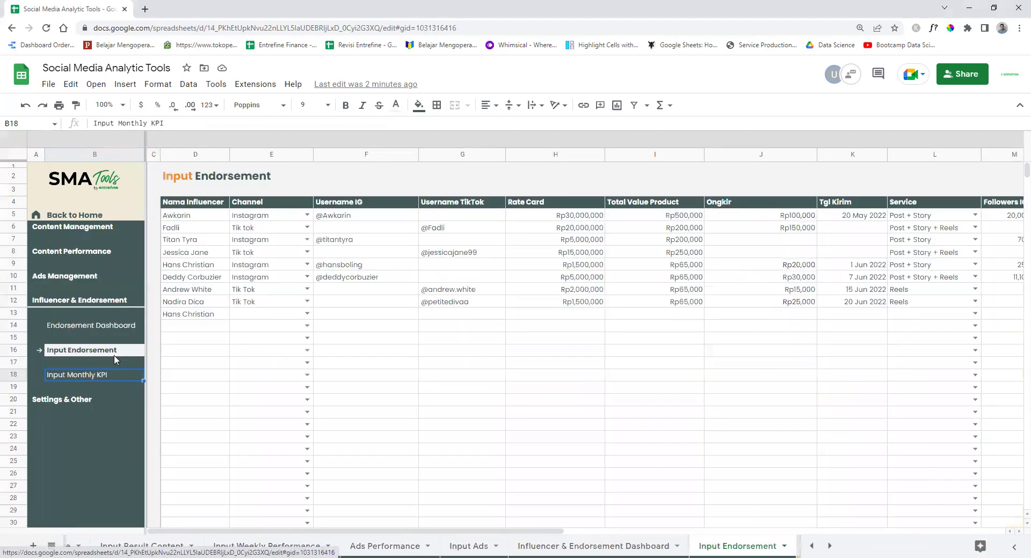
left_click(107, 374)
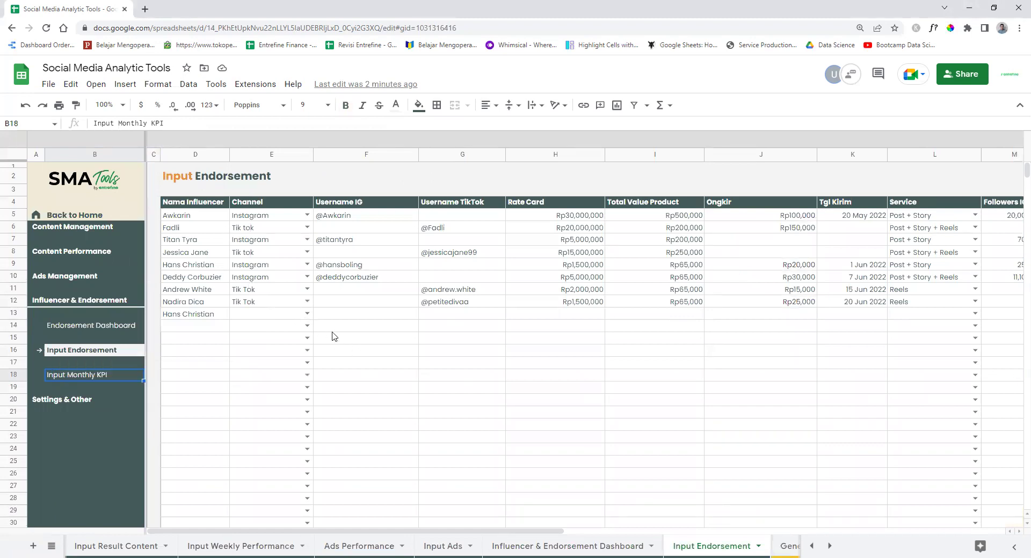
Examine the endorsement entries in the Rate Card, Total Value Product, Ongkir, Tgl Kirim, Service and Followers IG columns.
left_click(572, 254)
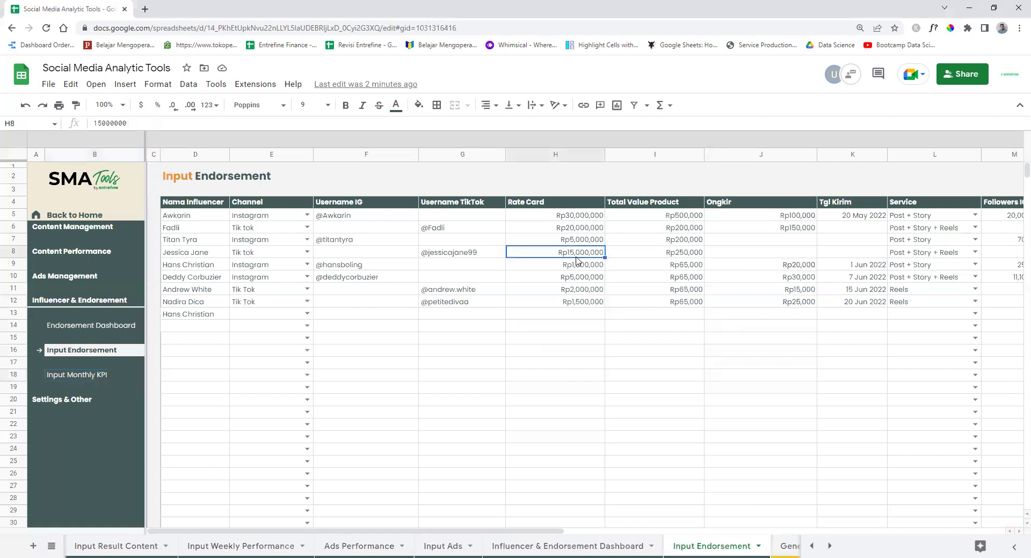
left_click(666, 280)
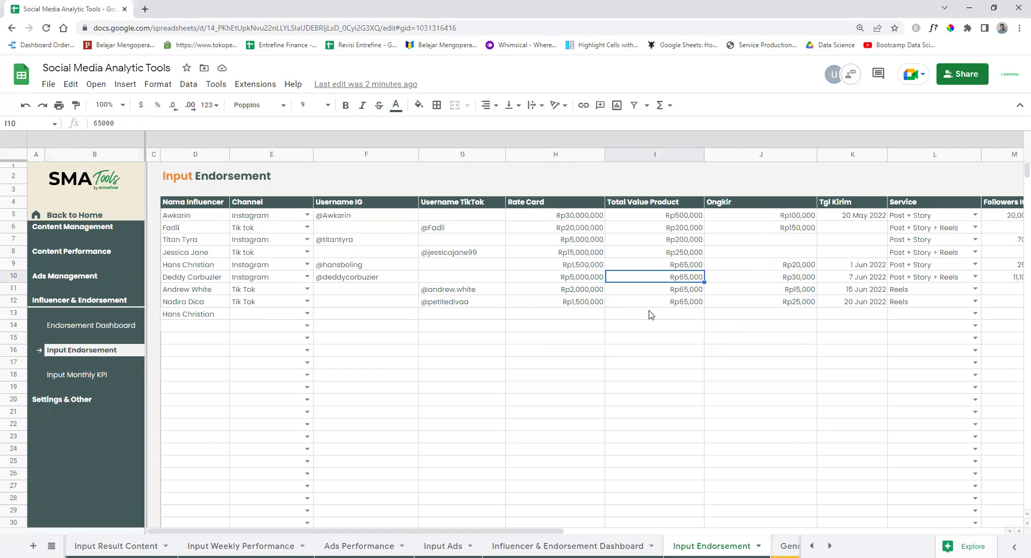
key("Right")
key("Right")
key("Right")
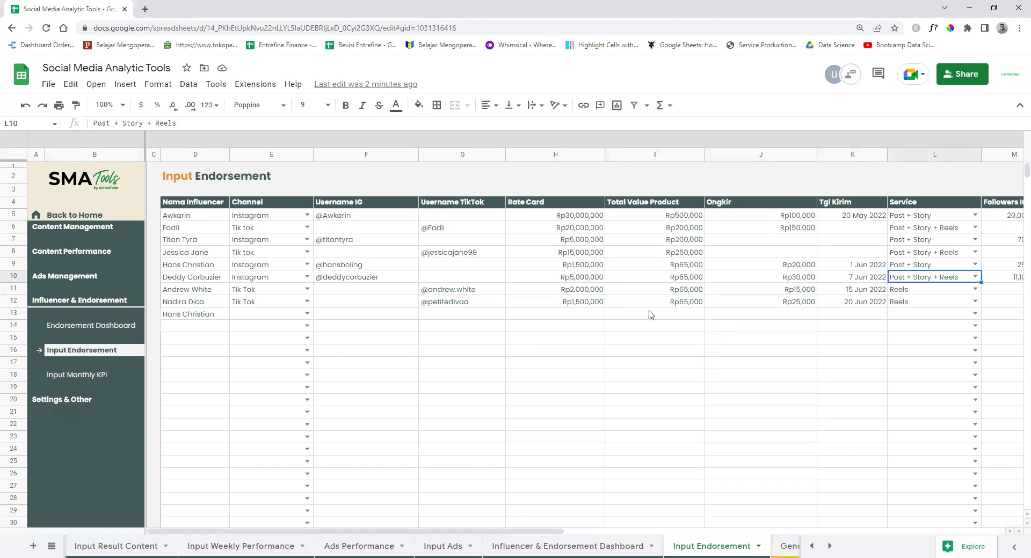
key("Right")
left_click_drag(733, 159, 678, 159)
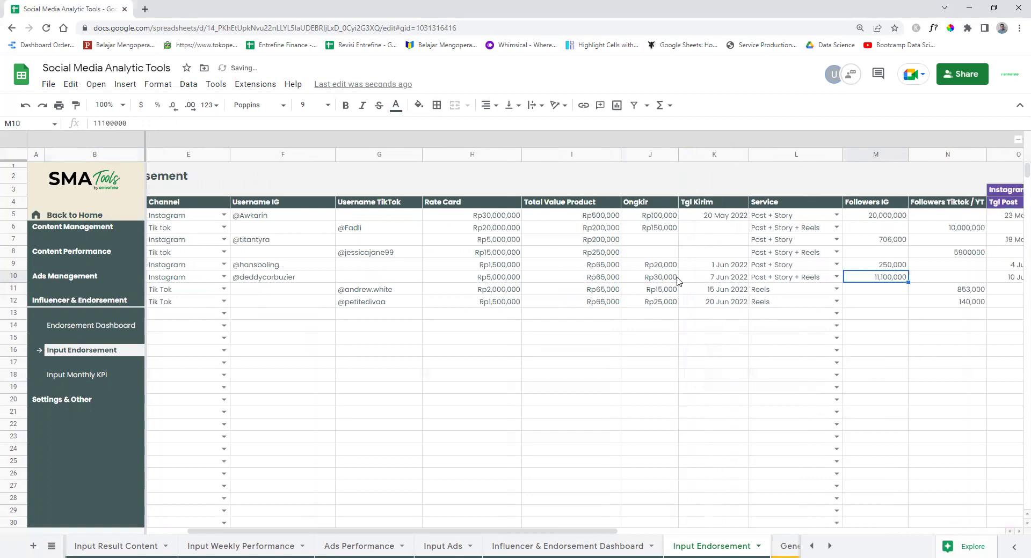
Review the row 12 endorsement entry across its columns up to Followers Tiktok / YT.
left_click(698, 304)
key("Right")
key("Right")
key("Right")
key("Right")
key("Right")
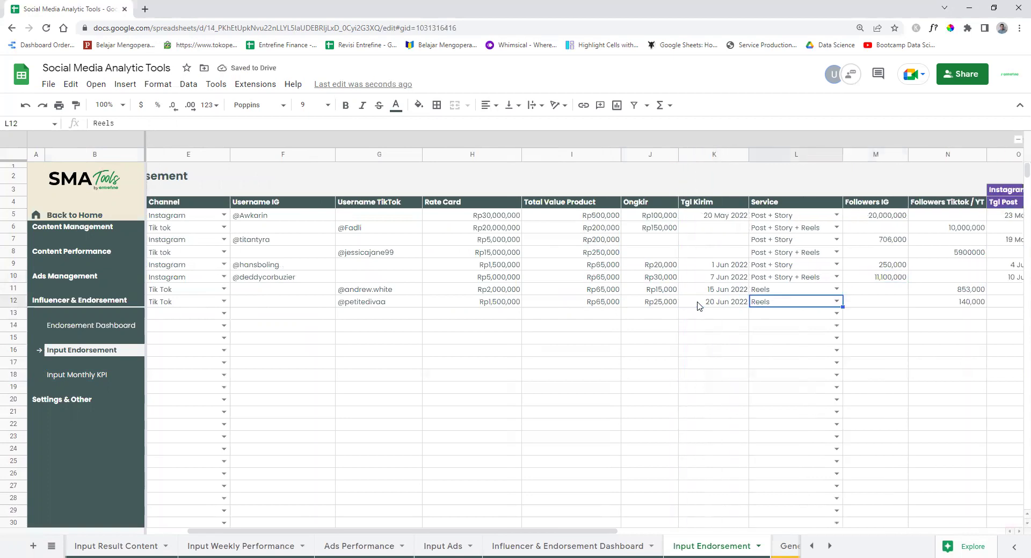
key("Left")
key("Left")
key("Left")
key("Left")
key("Left")
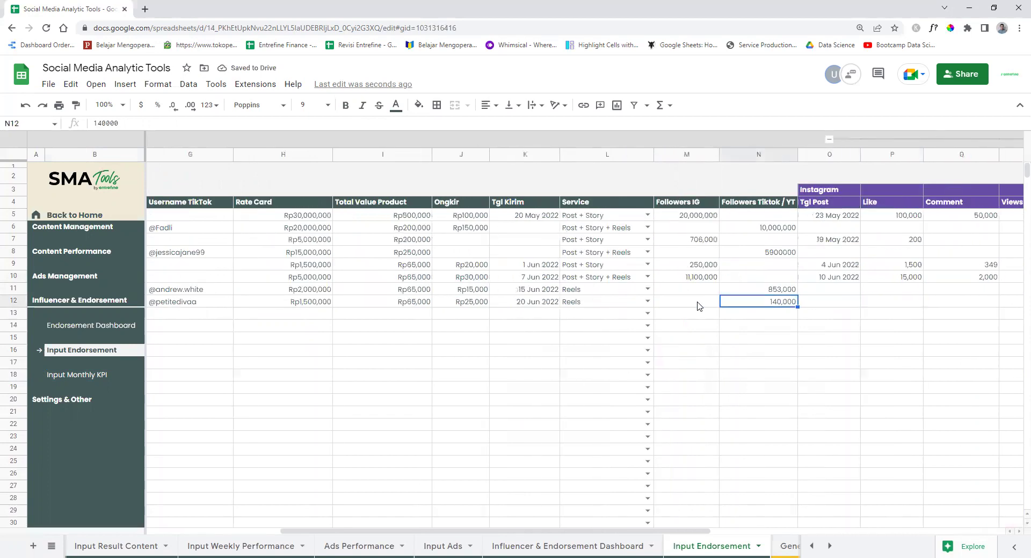
key("Right")
key("Right")
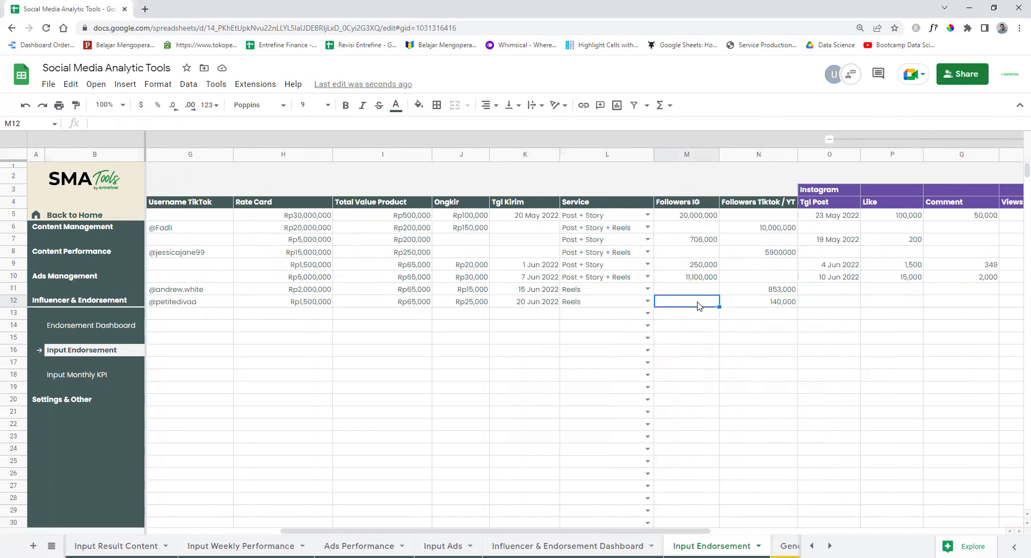
key("Right")
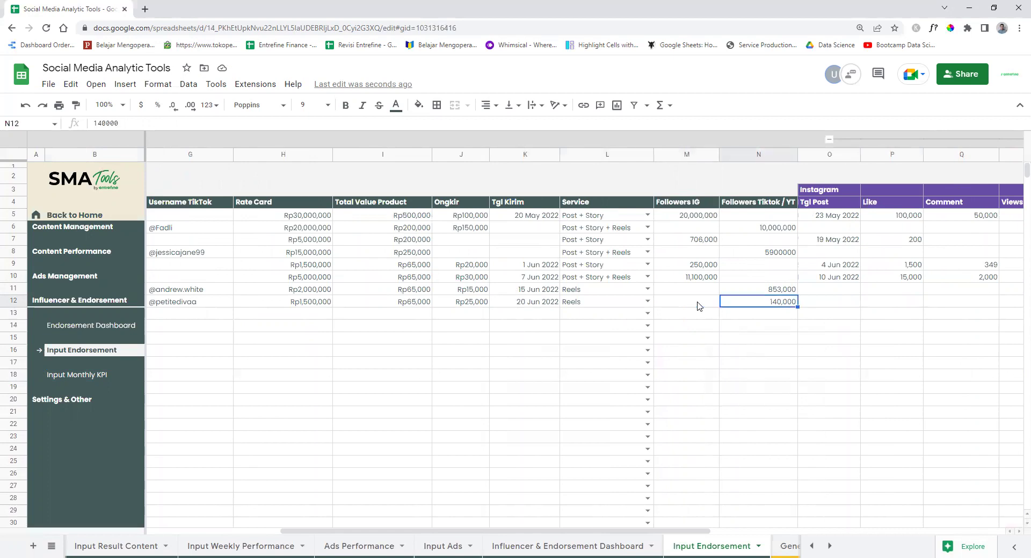
key("Left")
key("Left")
key("Left")
key("Left")
key("Left")
key("Left")
key("Left")
key("Left")
key("Left")
key("Left")
key("Left")
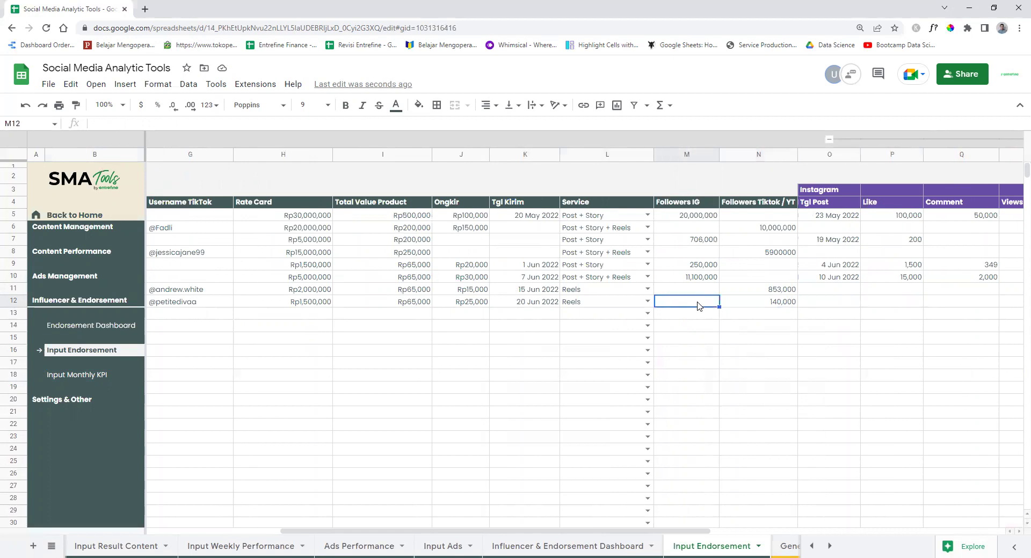
key("Right")
key("Right")
key("Right")
key("Right")
key("Right")
key("Right")
key("Right")
key("Right")
key("Right")
key("Right")
key("Right")
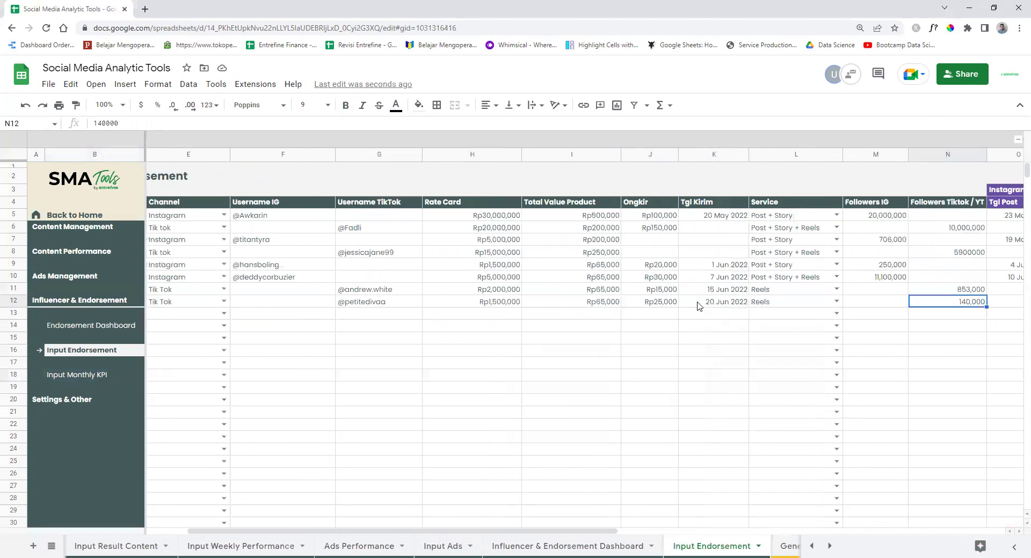
Choose Reels as the Service in cell L11.
key("Left")
key("Right")
key("Up")
key("Left")
key("Left")
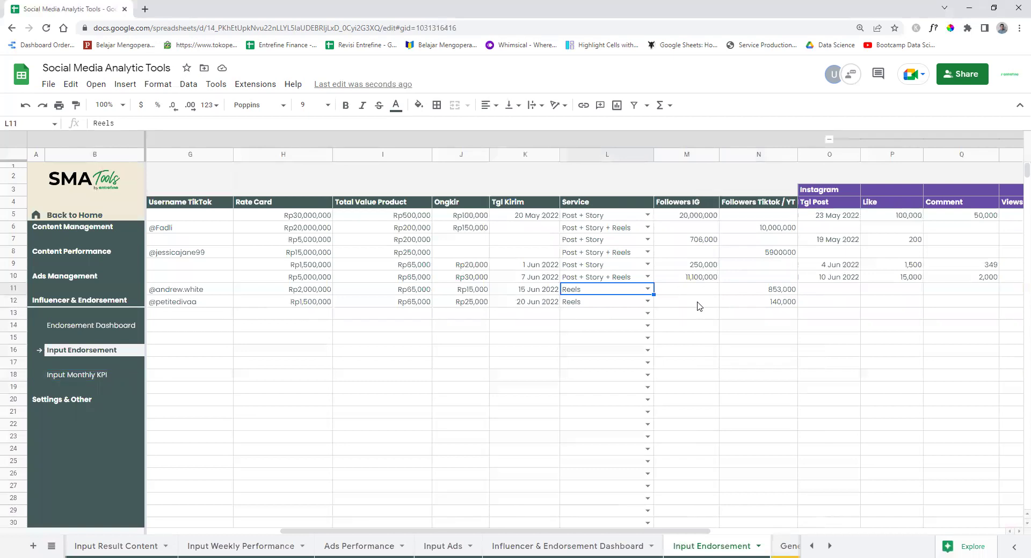
type("t")
key("BackSpace")
key("Down")
key("Down")
key("Down")
key("Return")
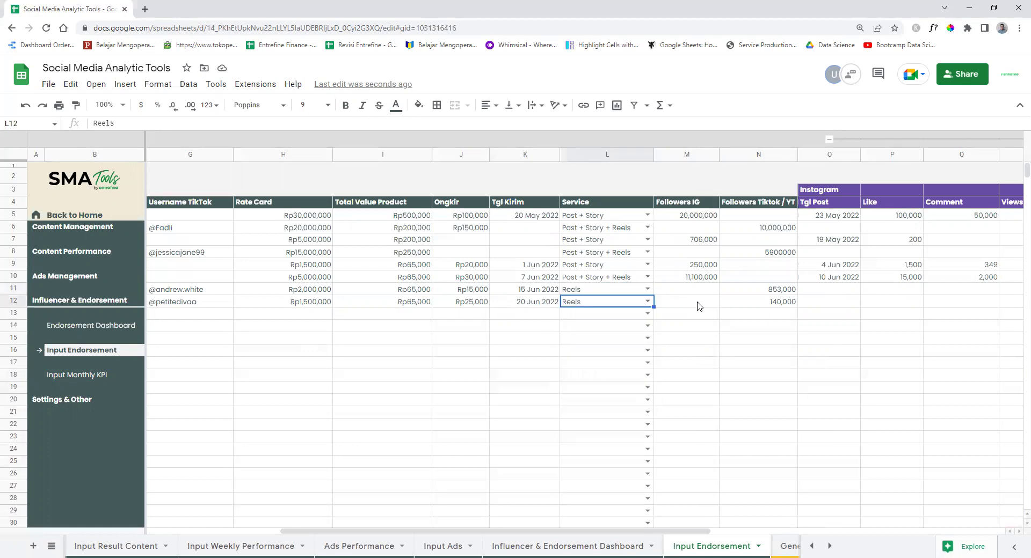
Examine row 12's Instagram and Tik Tok performance columns through to Total Cost.
key("Right")
key("Right")
key("Right")
key("Right")
key("Right")
key("Right")
key("Right")
key("Right")
key("Right")
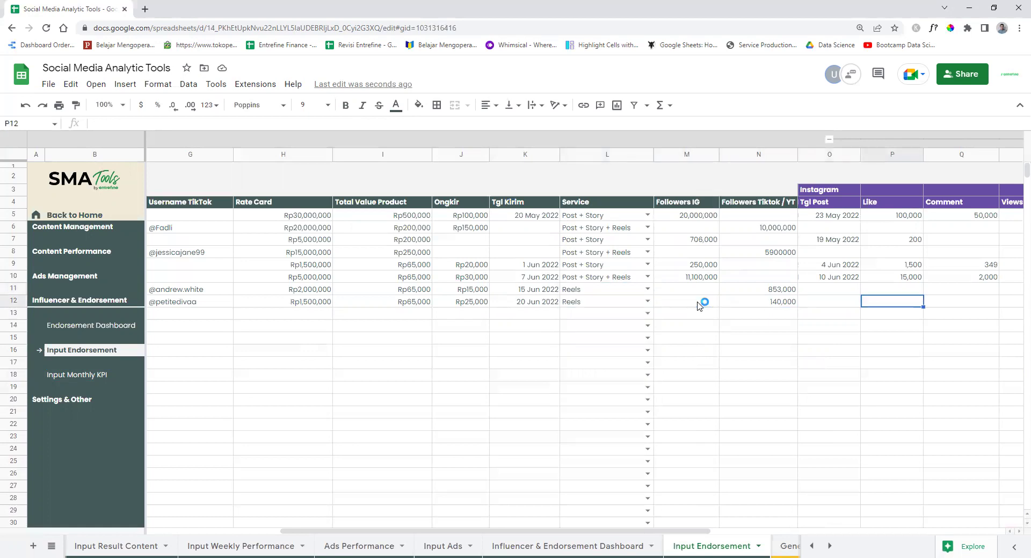
key("Right")
key("Right")
key("Right")
key("Right")
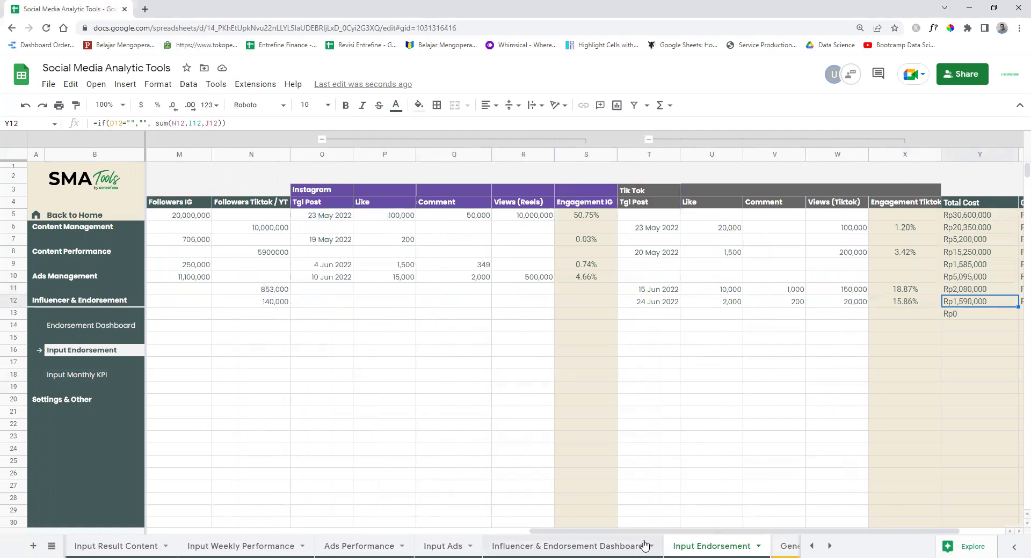
Review the Instagram metrics and select the Followers IG cells M5:M14.
left_click_drag(630, 532, 446, 536)
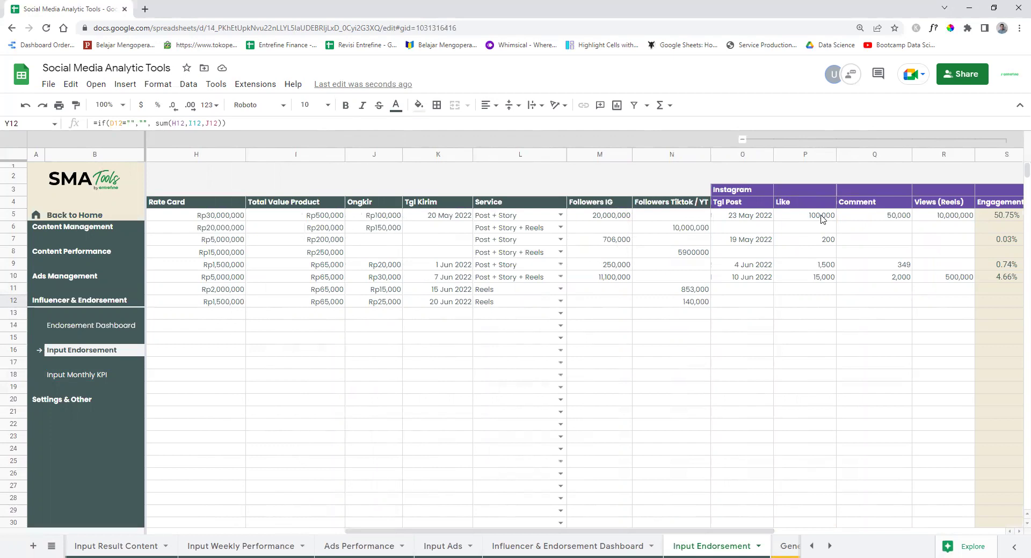
left_click_drag(688, 532, 637, 521)
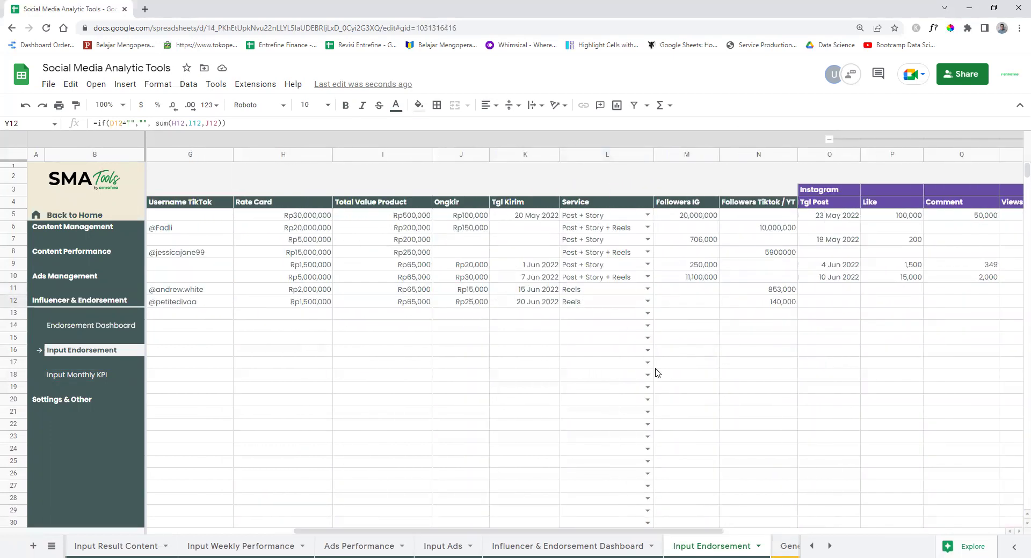
left_click_drag(687, 215, 684, 329)
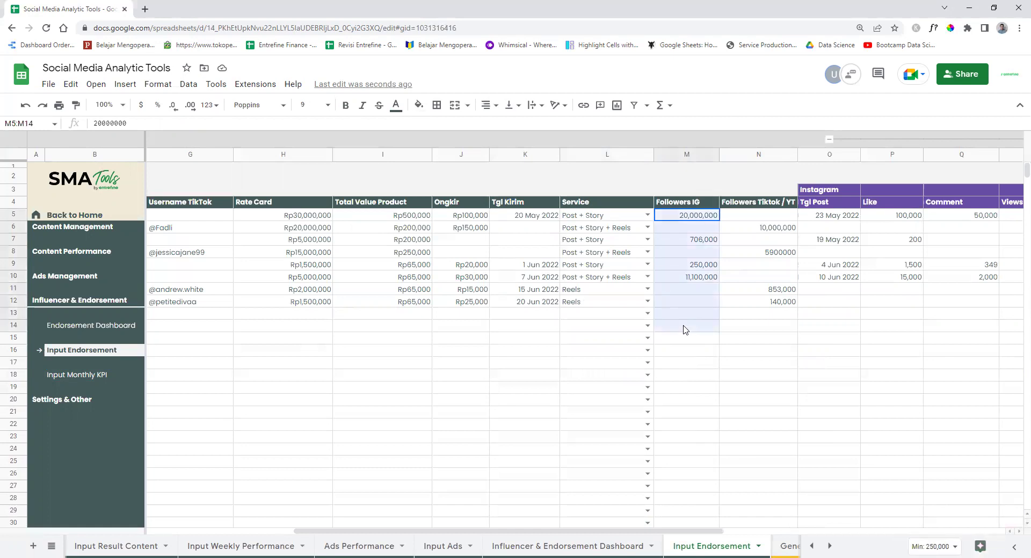
left_click_drag(696, 536, 566, 535)
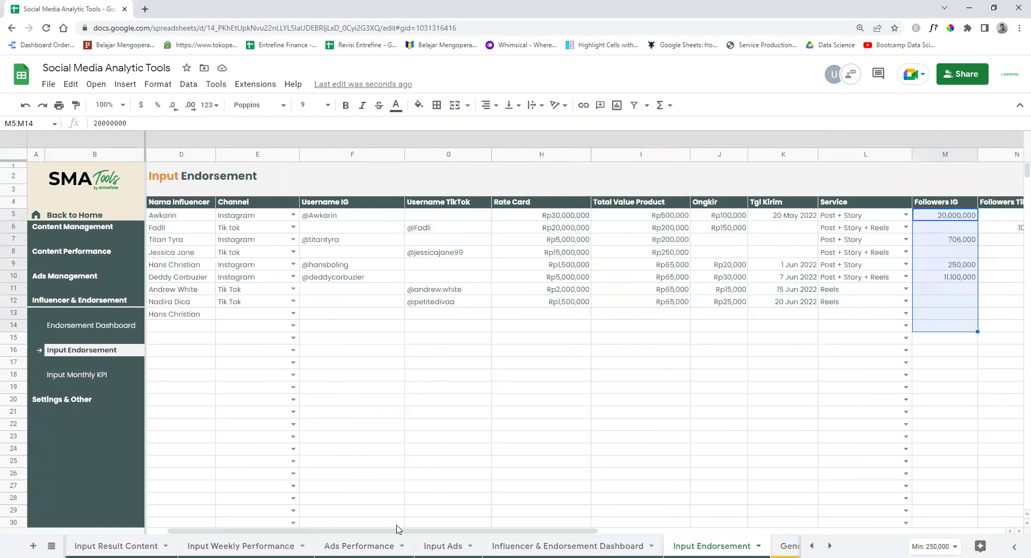
left_click_drag(397, 532, 298, 503)
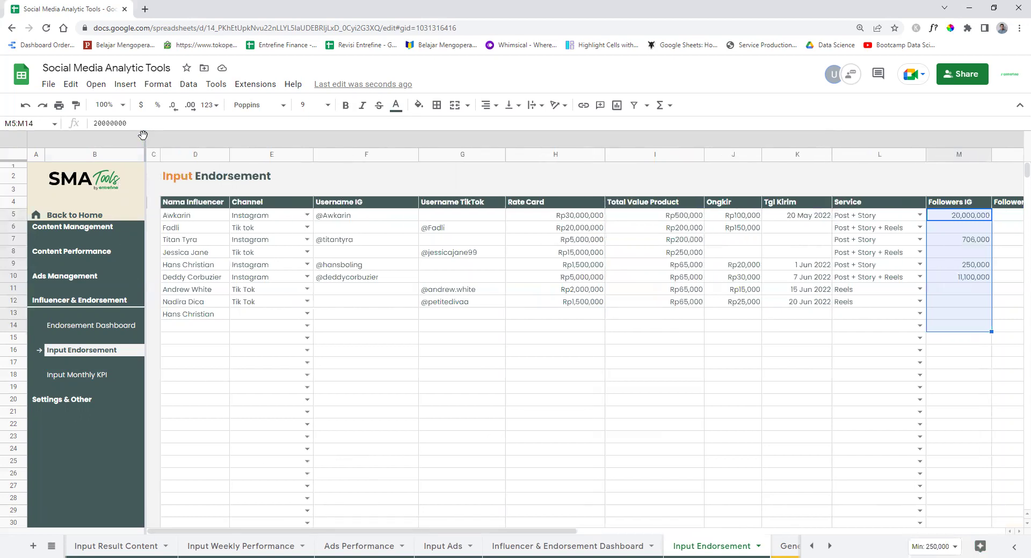
Freeze the Input Endorsement sheet's columns up to Channel in column E.
left_click_drag(143, 134, 315, 185)
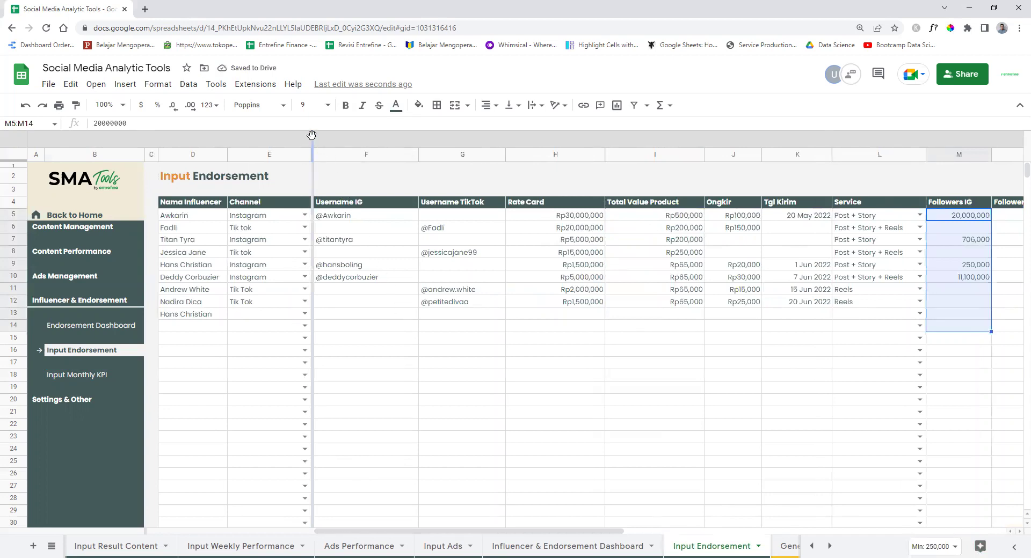
left_click_drag(312, 135, 331, 187)
left_click_drag(505, 531, 762, 471)
scroll(806, 451, "left", 10)
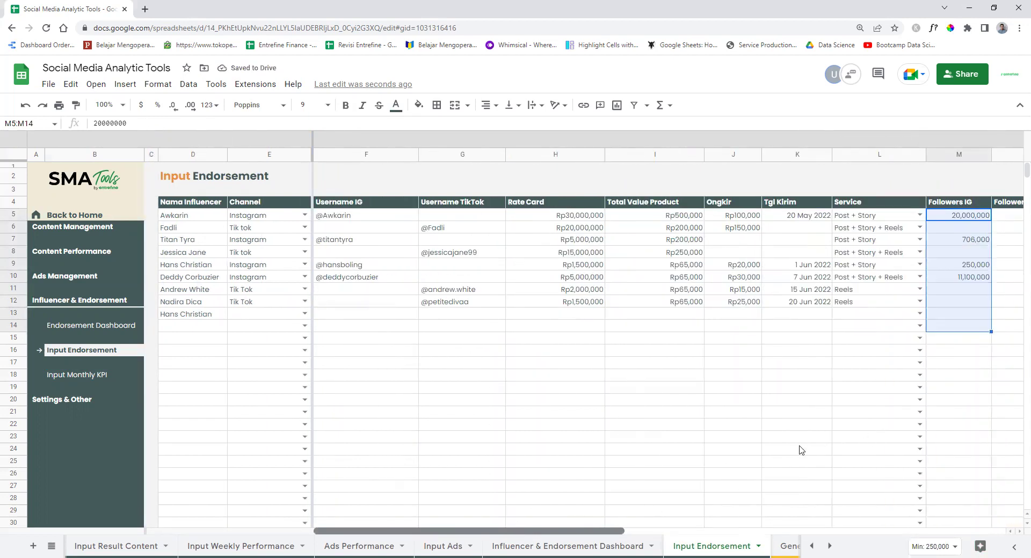
Collapse the Instagram metrics column group and look over the Tik Tok, Total Cost and Cost / Like columns.
left_click_drag(631, 532, 881, 536)
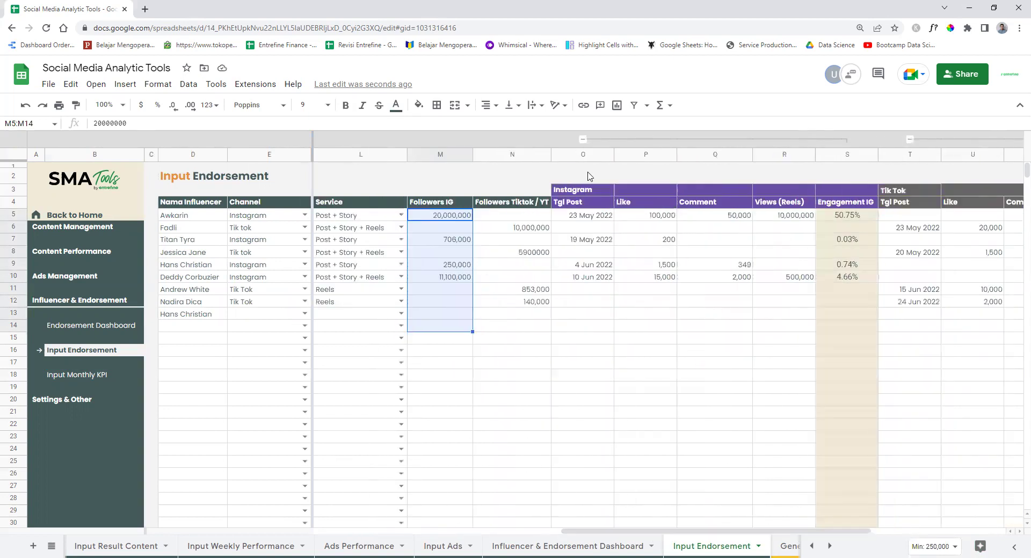
left_click(584, 140)
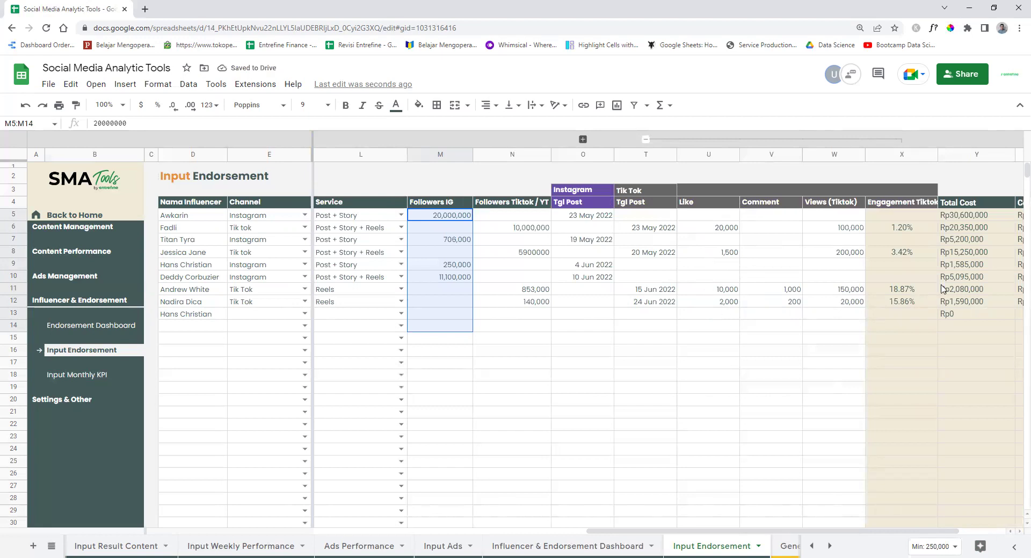
left_click_drag(771, 532, 796, 535)
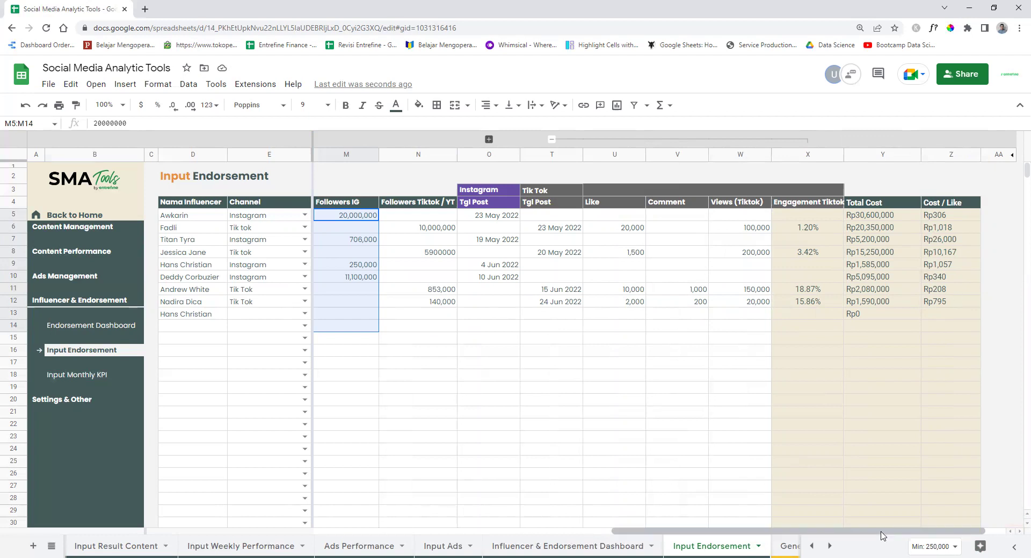
left_click_drag(845, 533, 355, 508)
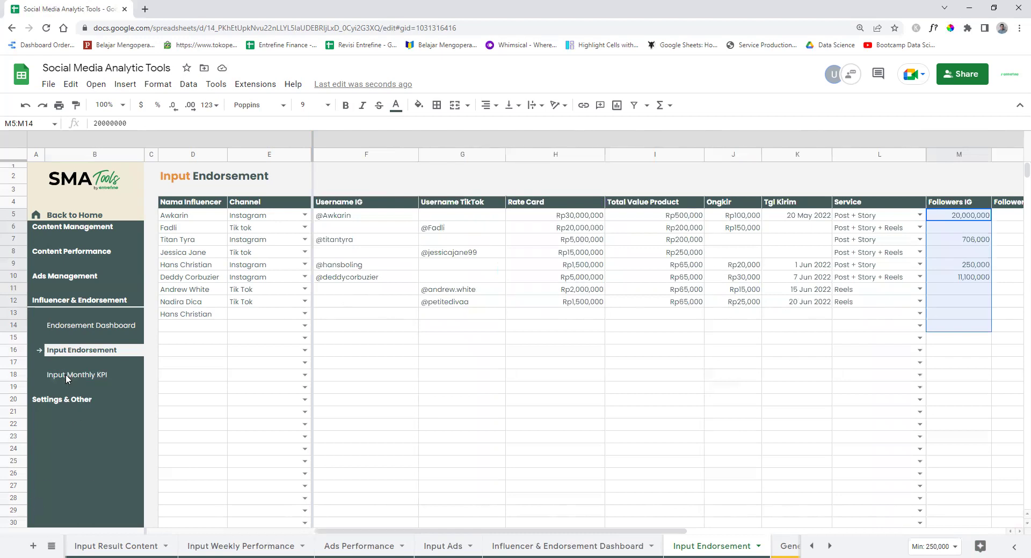
Open the Influencer & Endorsement Dashboard, set its month to June 2022, and view the summary and Instagram rankings.
left_click(110, 328)
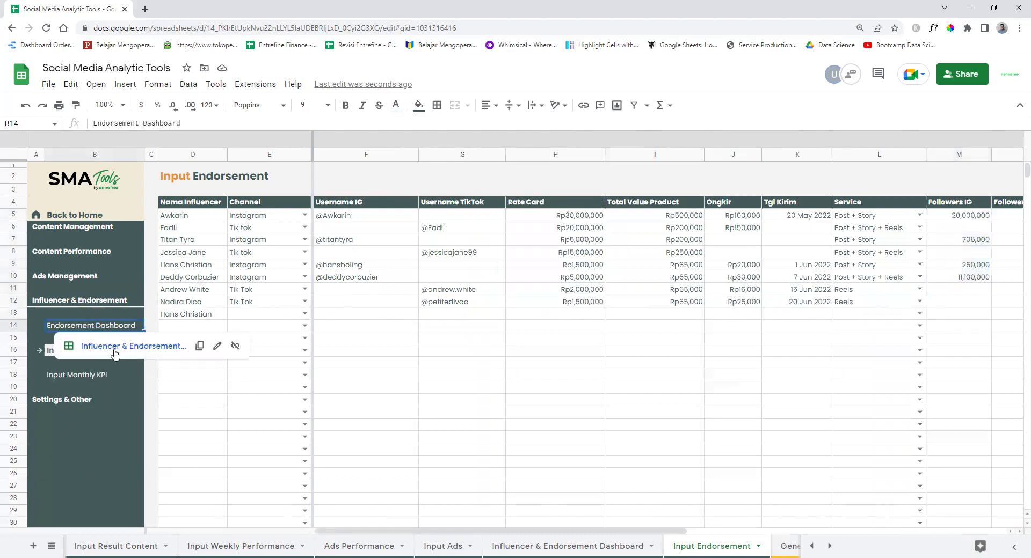
left_click(110, 347)
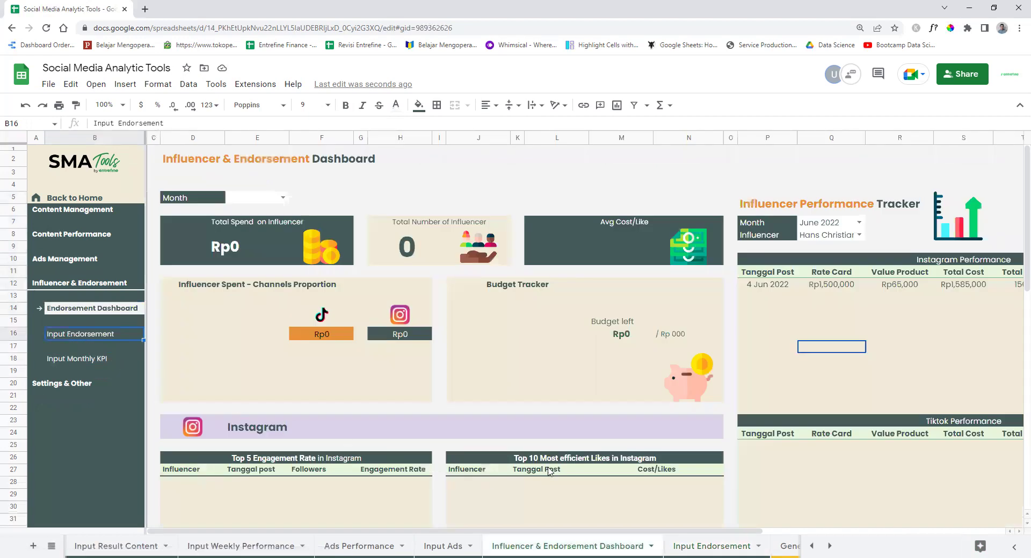
left_click(283, 199)
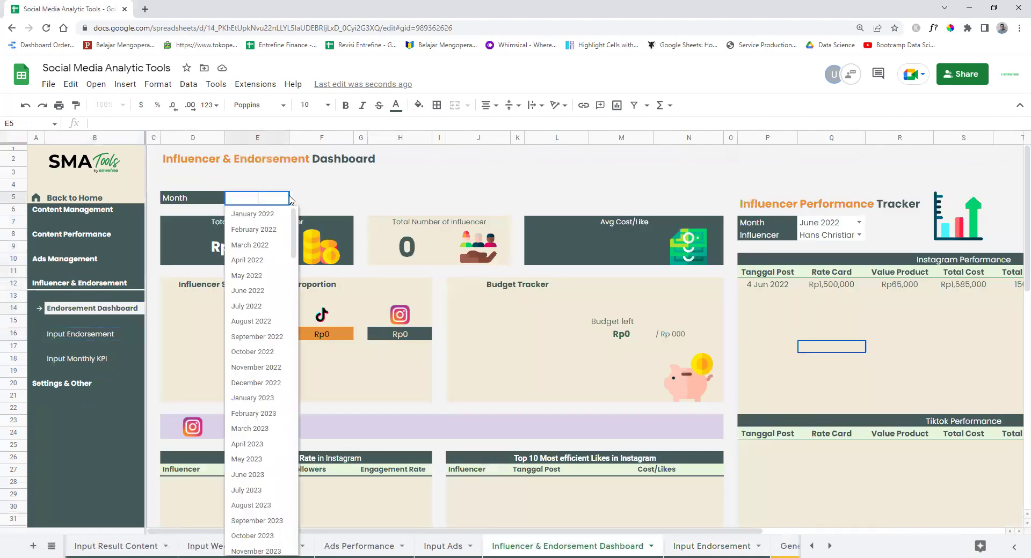
left_click(273, 299)
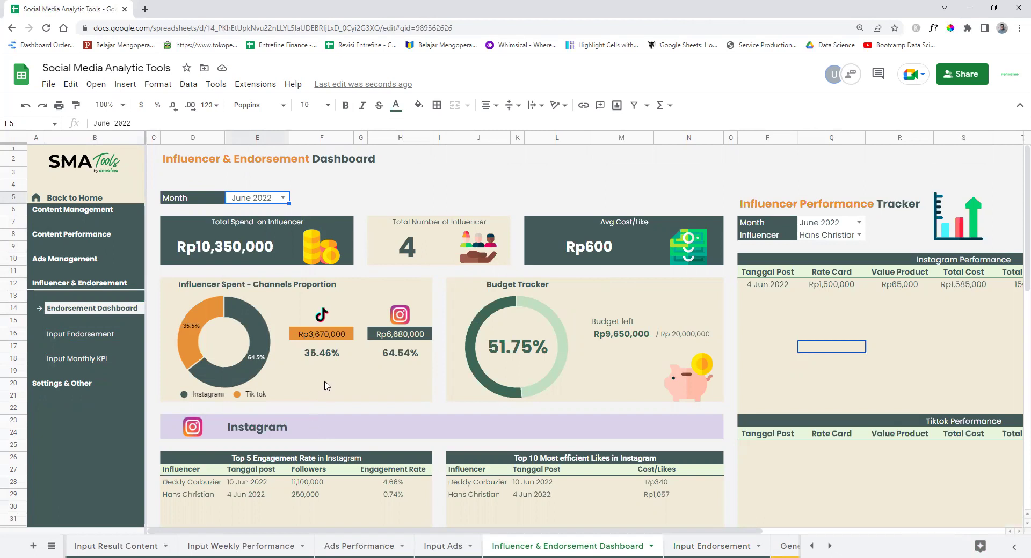
scroll(322, 373, "down", 3)
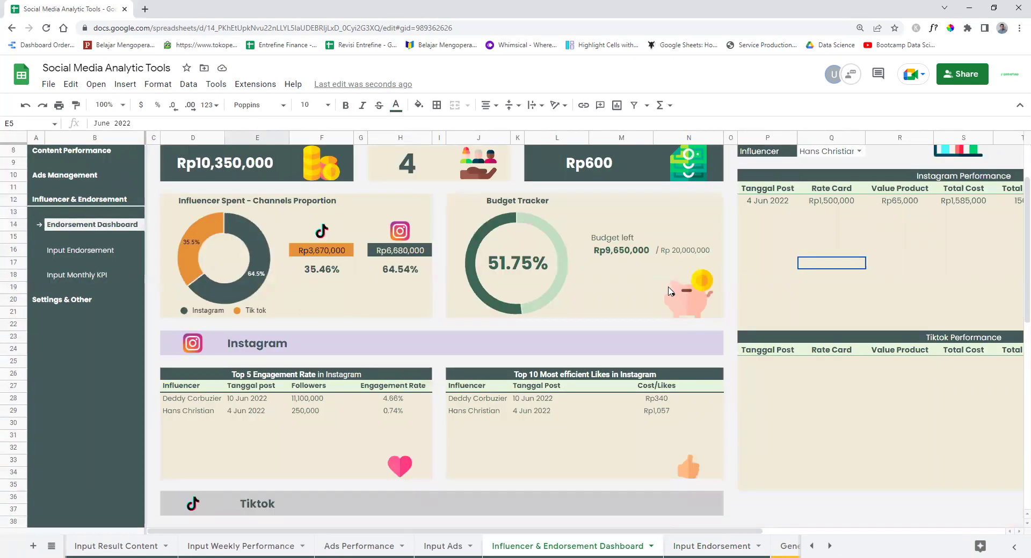
Examine the dashboard's Instagram and Tiktok engagement rate and most efficient likes rankings, and view the full Influencer Performance Tracker.
scroll(332, 353, "down", 3)
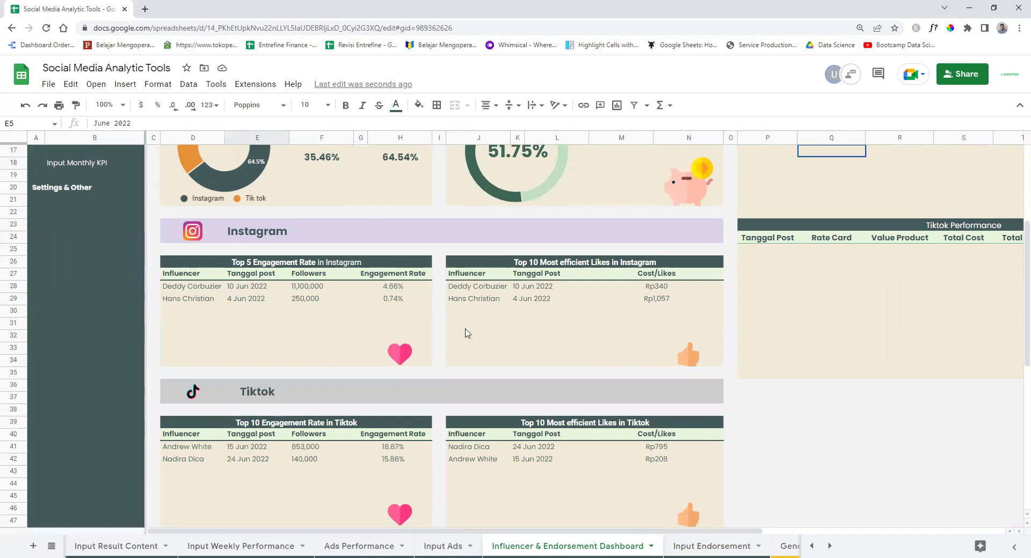
scroll(467, 333, "down", 3)
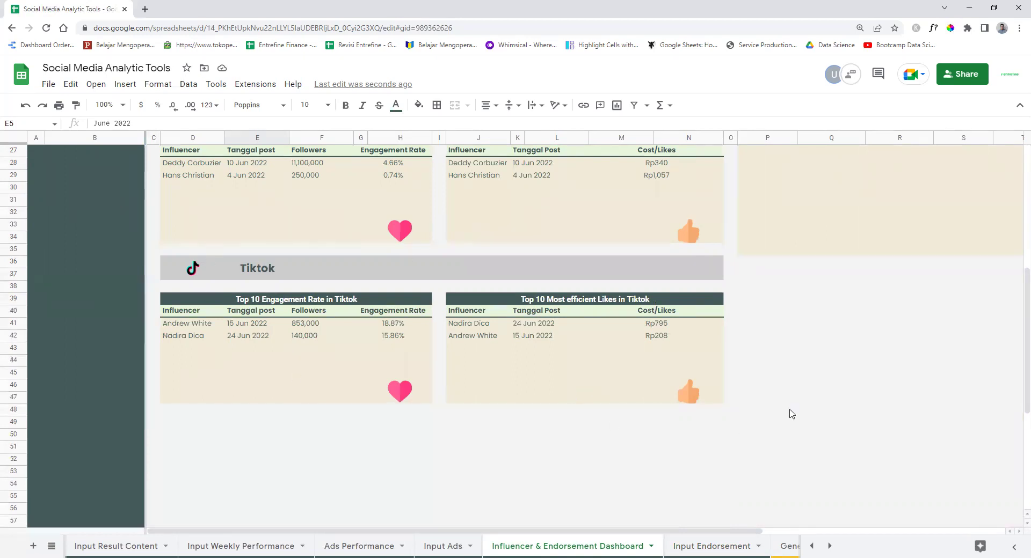
scroll(808, 406, "up", 6)
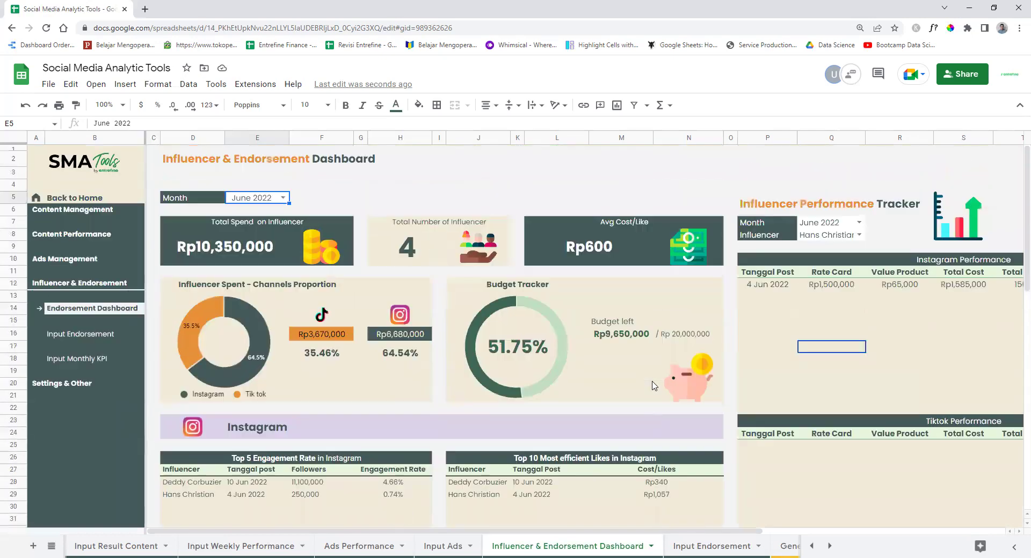
scroll(573, 430, "down", 5)
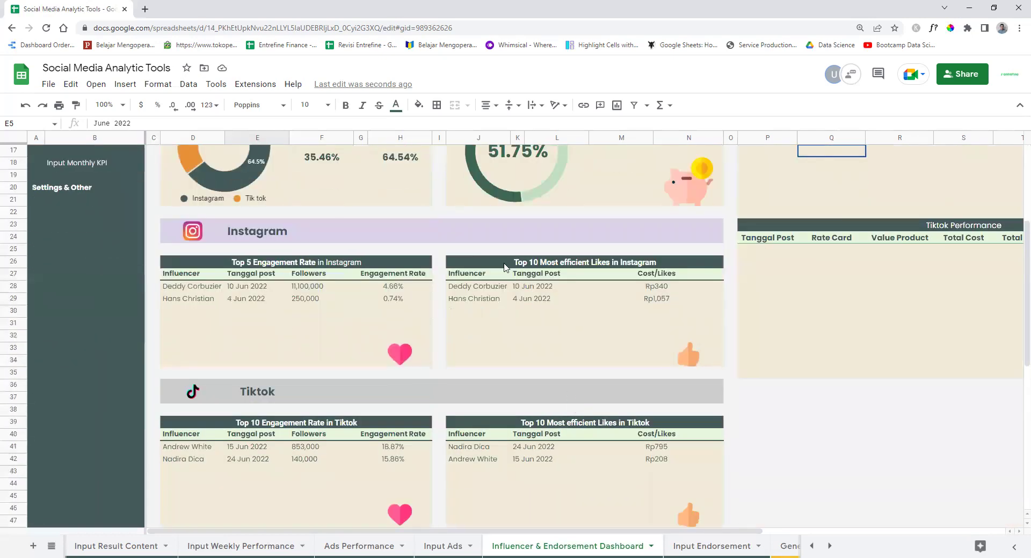
scroll(258, 288, "down", 4)
scroll(361, 337, "up", 3)
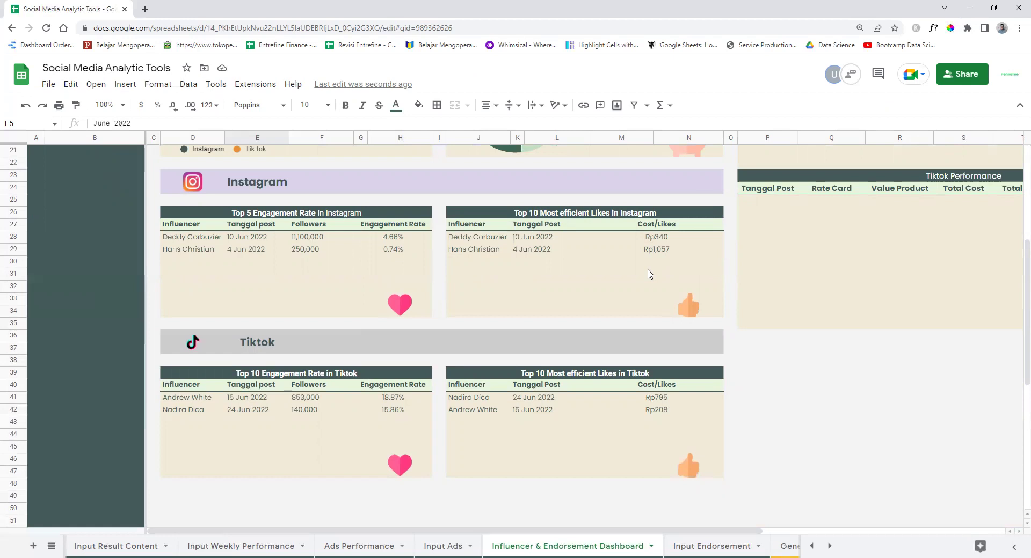
scroll(650, 274, "up", 5)
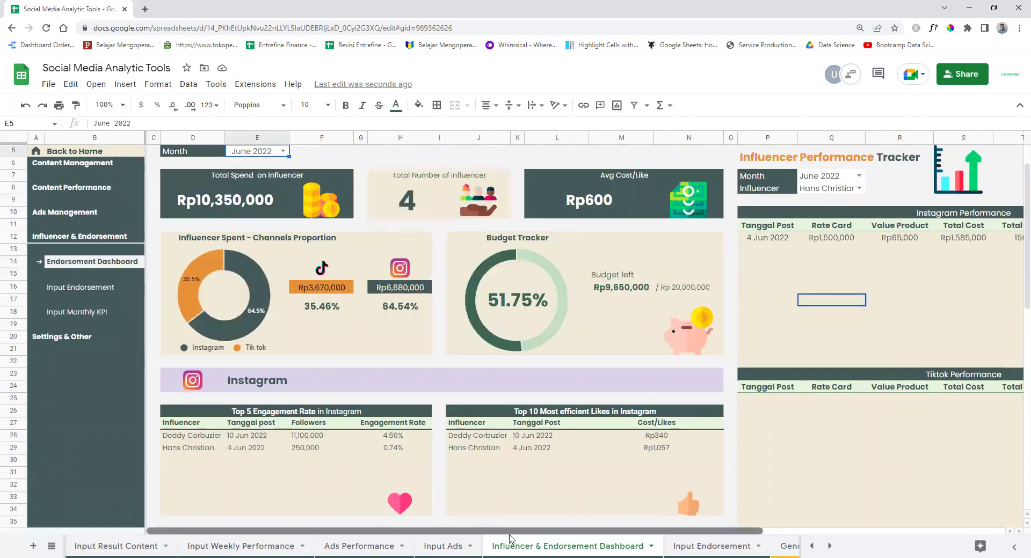
scroll(510, 540, "right", 5)
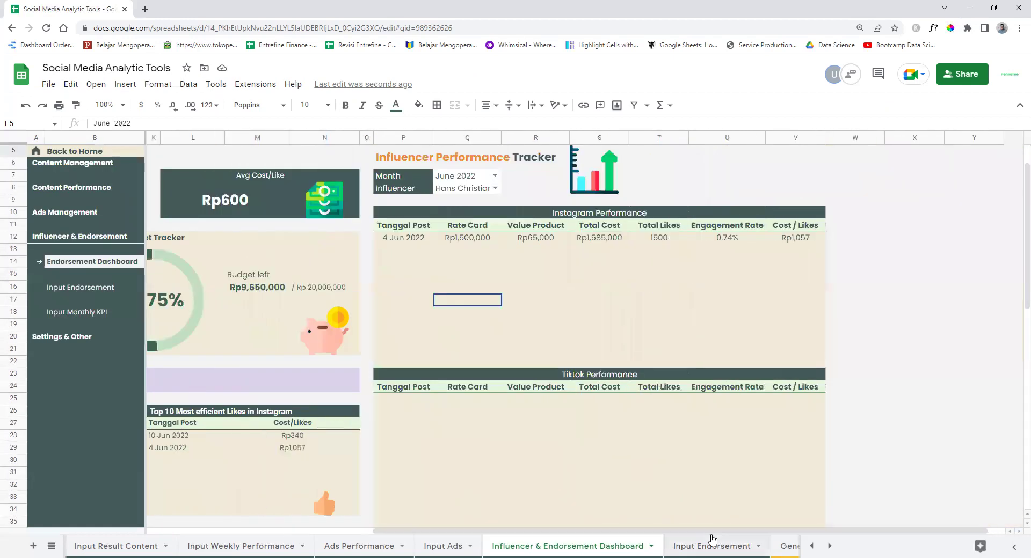